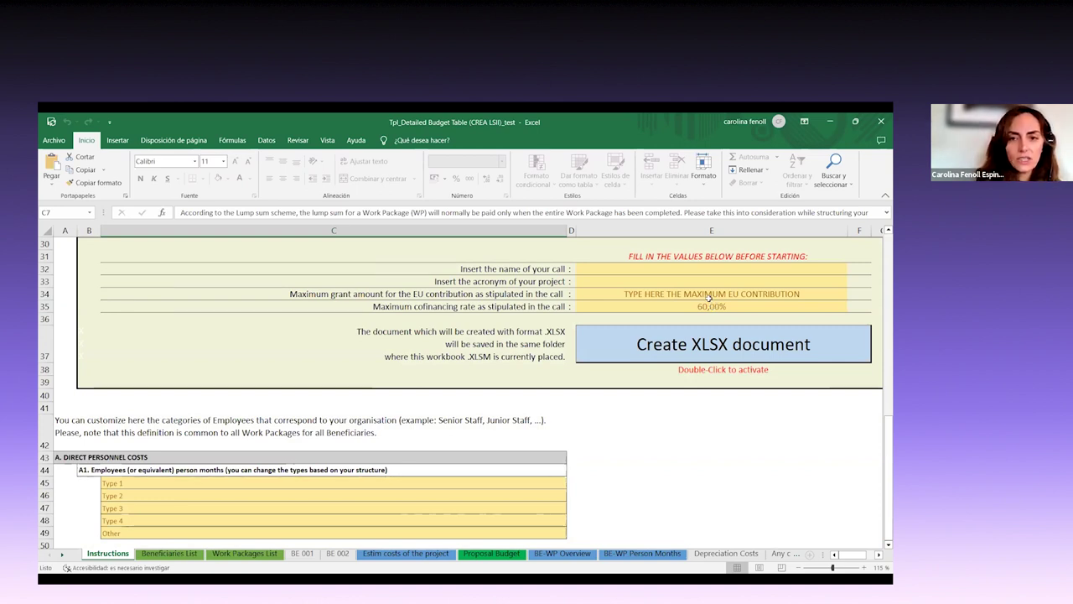
Try to enter 100000 as the maximum grant amount for the EU contribution
click(709, 297)
text(100000)
key(Return)
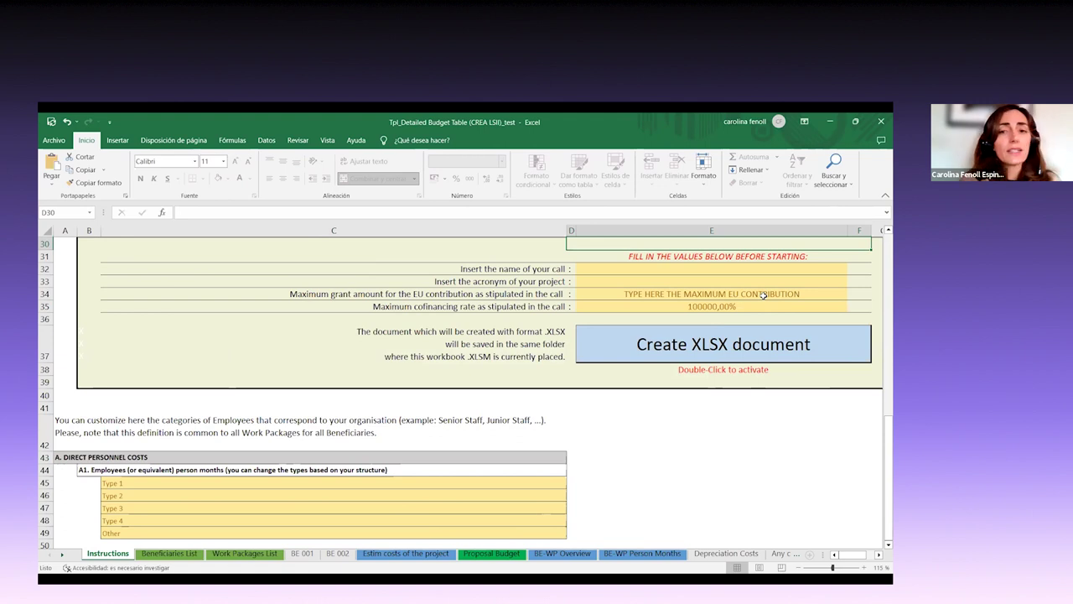
Set the maximum cofinancing rate stipulated in the call to 60%
click(712, 307)
text(60%)
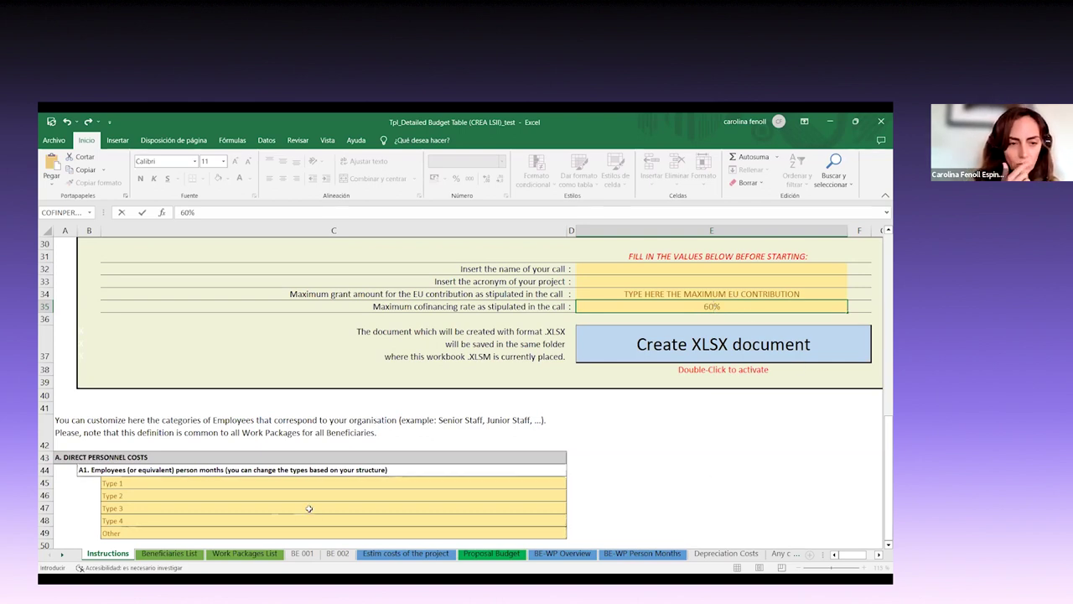
click(169, 554)
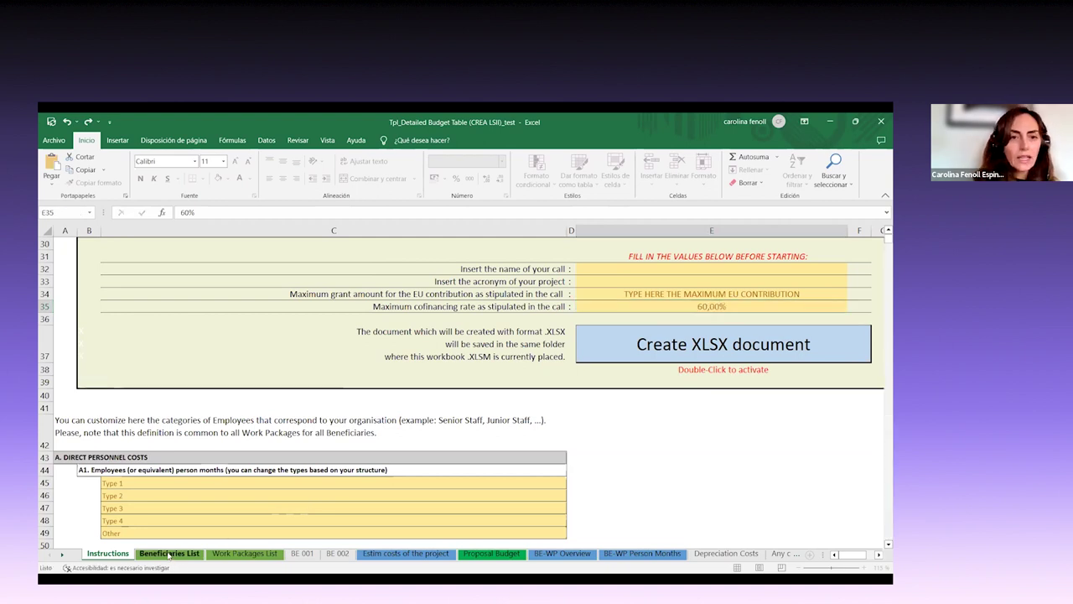
Review the list of beneficiaries and affiliated entities, including its actions, and the list of work packages
click(169, 554)
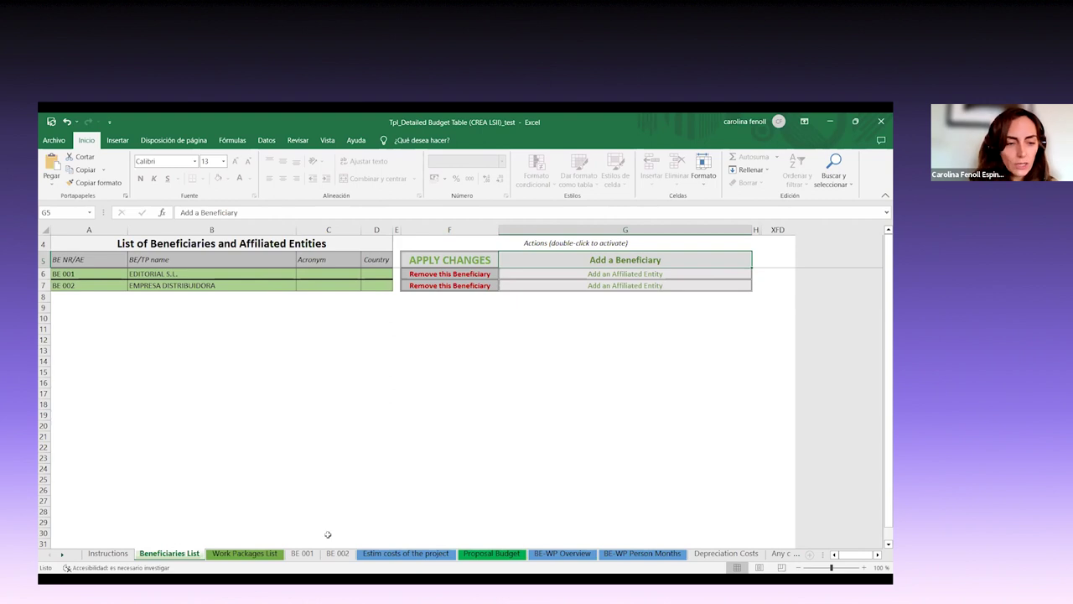
click(271, 555)
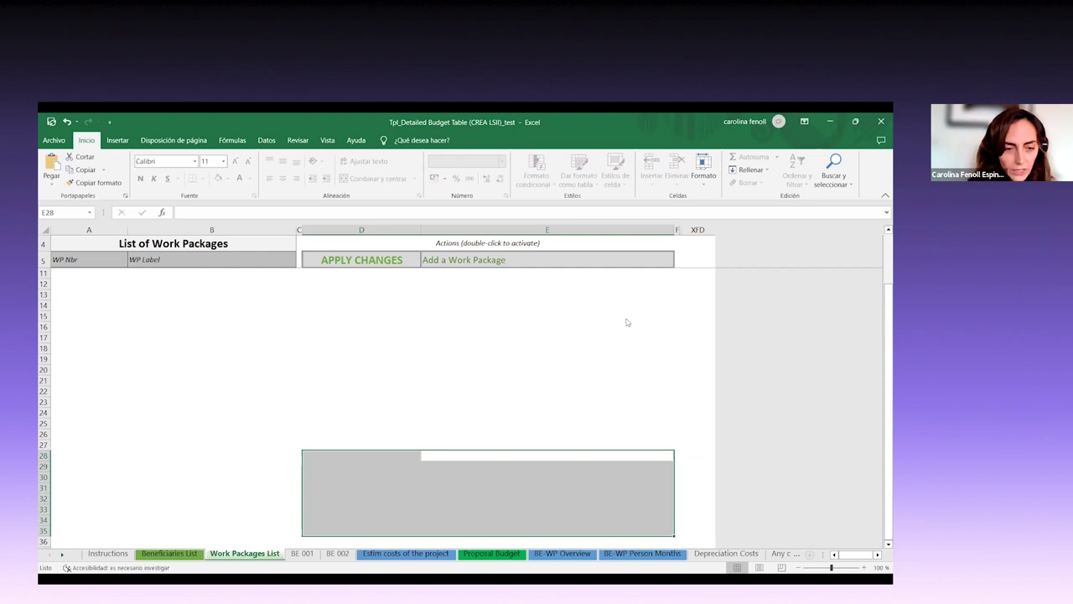
Examine the cost categories of the Project Management work package on the BE 001 sheet
click(302, 553)
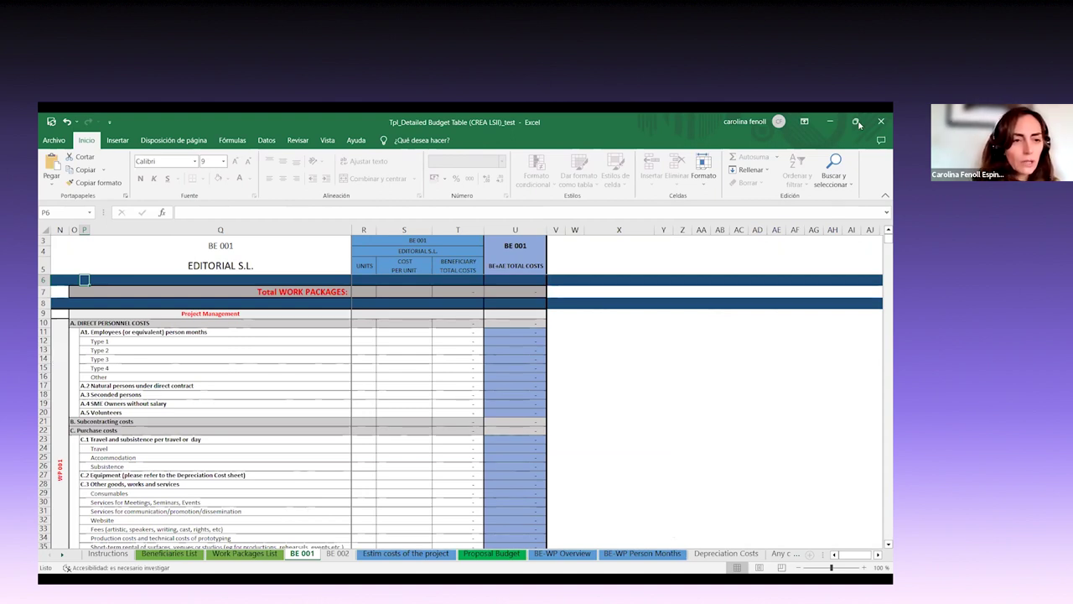
click(250, 313)
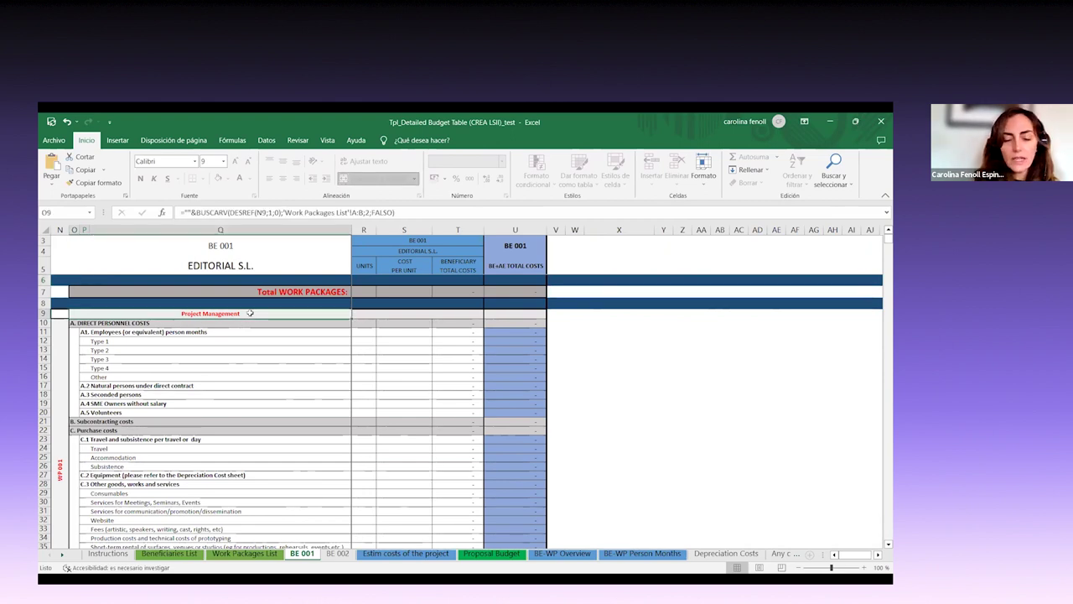
key(Down)
key(Down)
key(Down)
key(Down)
key(Down)
key(Down)
key(Down)
key(Down)
key(Down)
key(Down)
key(Down)
key(Down)
key(Down)
key(Down)
key(Down)
key(Down)
key(Down)
key(Down)
key(Down)
key(Down)
key(Down)
key(Down)
key(Down)
key(Down)
key(Down)
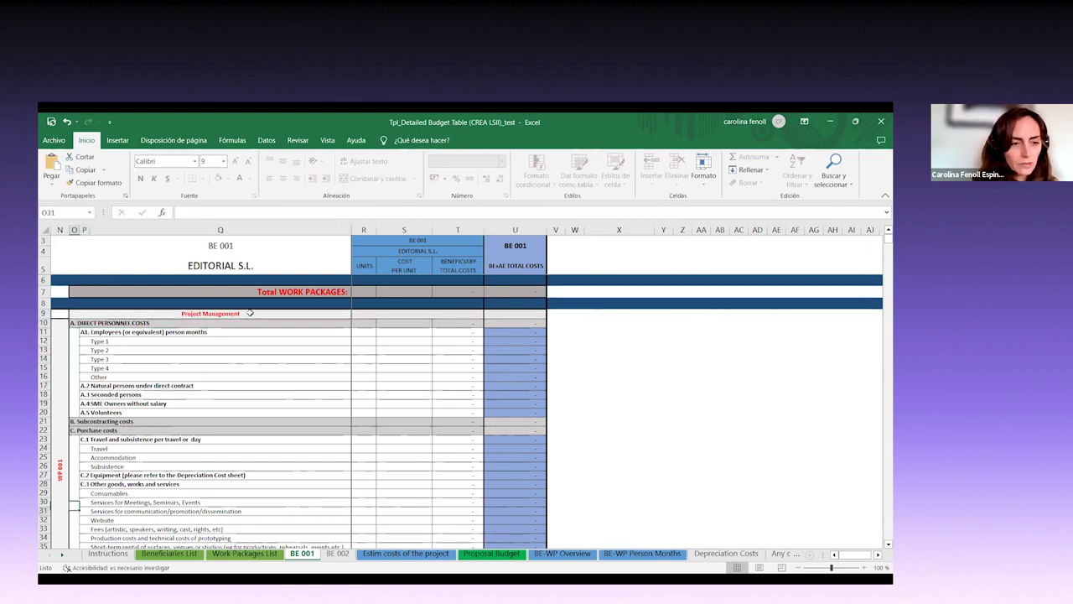
key(Down)
key(Down)
key(Down)
key(Down)
key(Down)
key(Down)
key(Down)
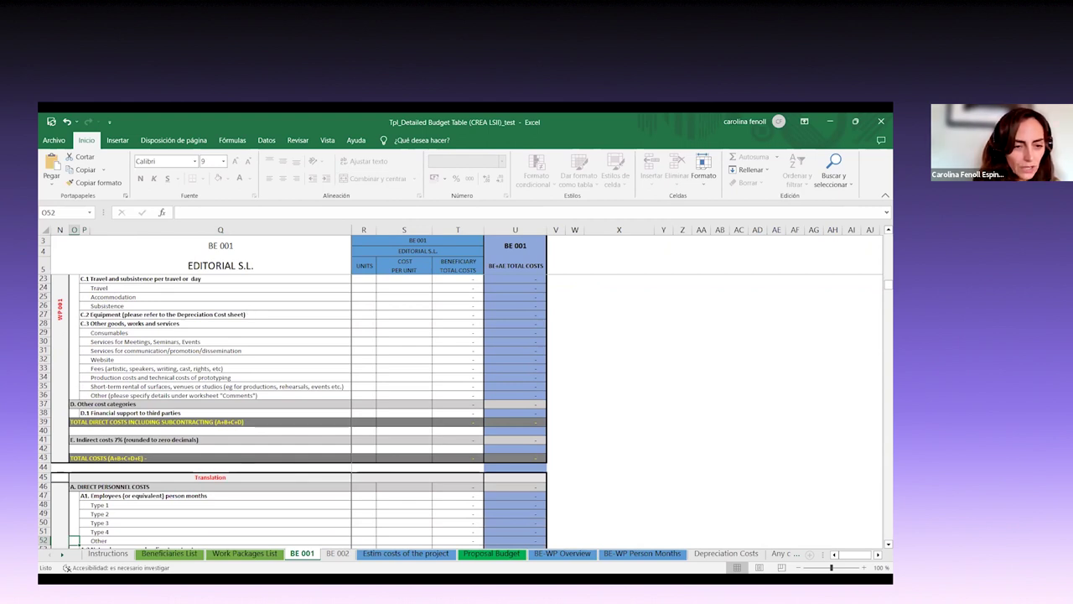
Go back to the Work Packages List sheet and examine its heading and the Add a Work Package action
click(270, 554)
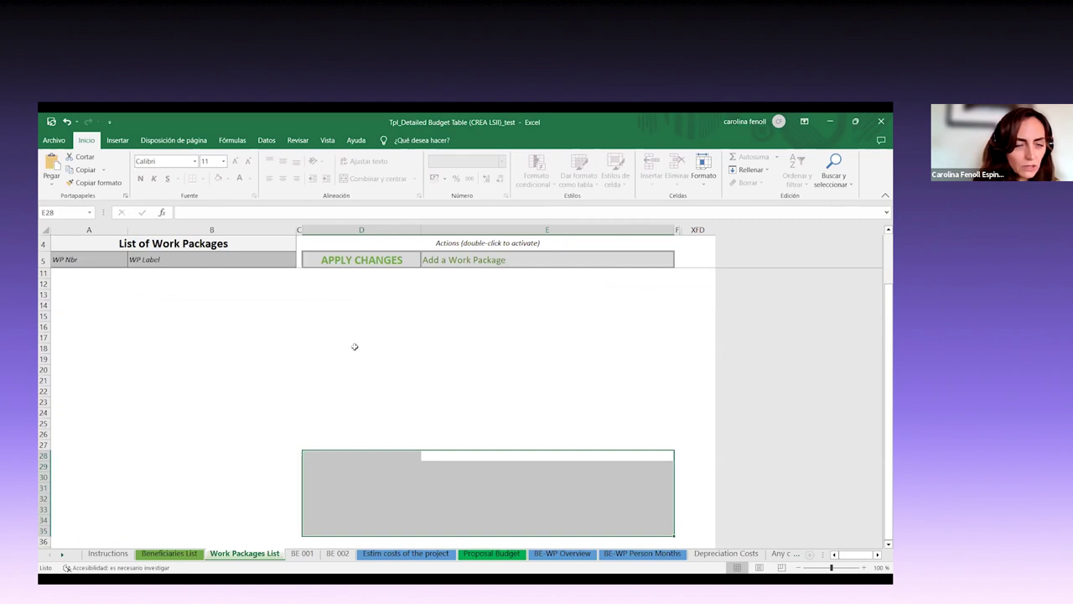
click(44, 260)
key(Up)
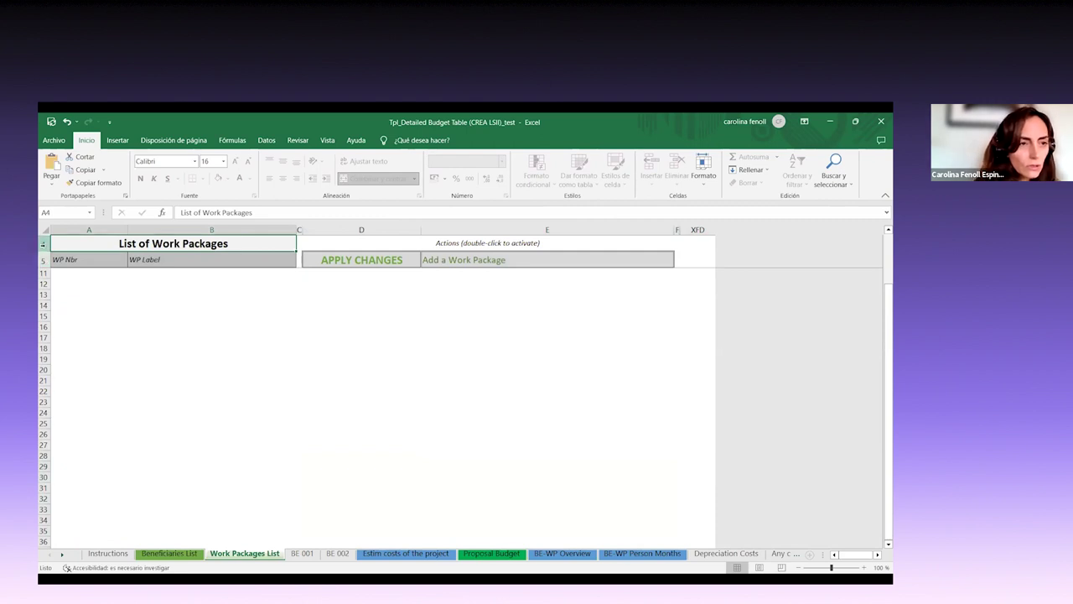
click(44, 244)
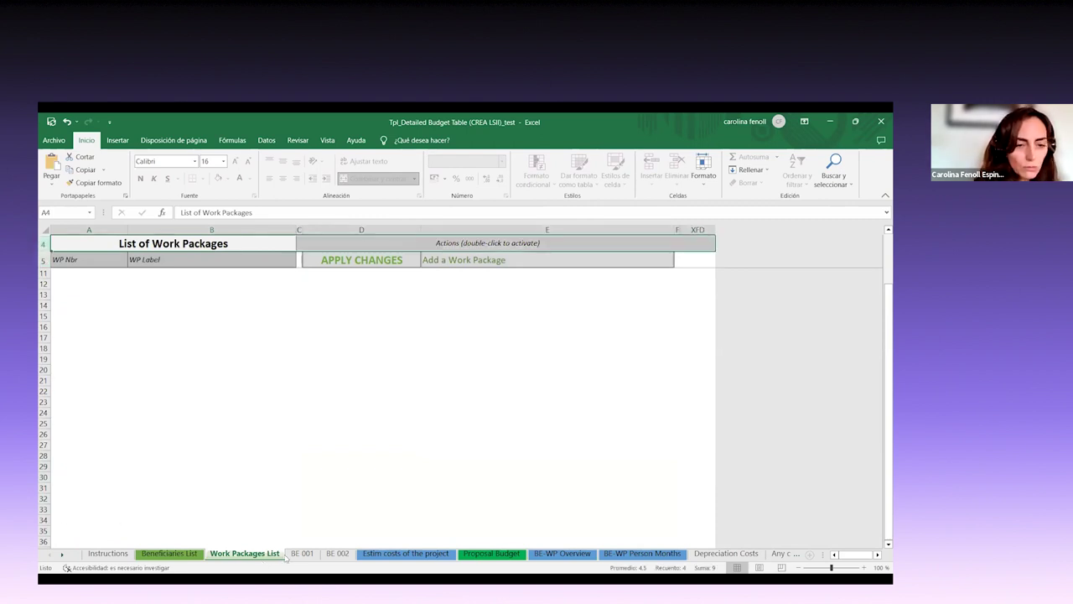
click(469, 261)
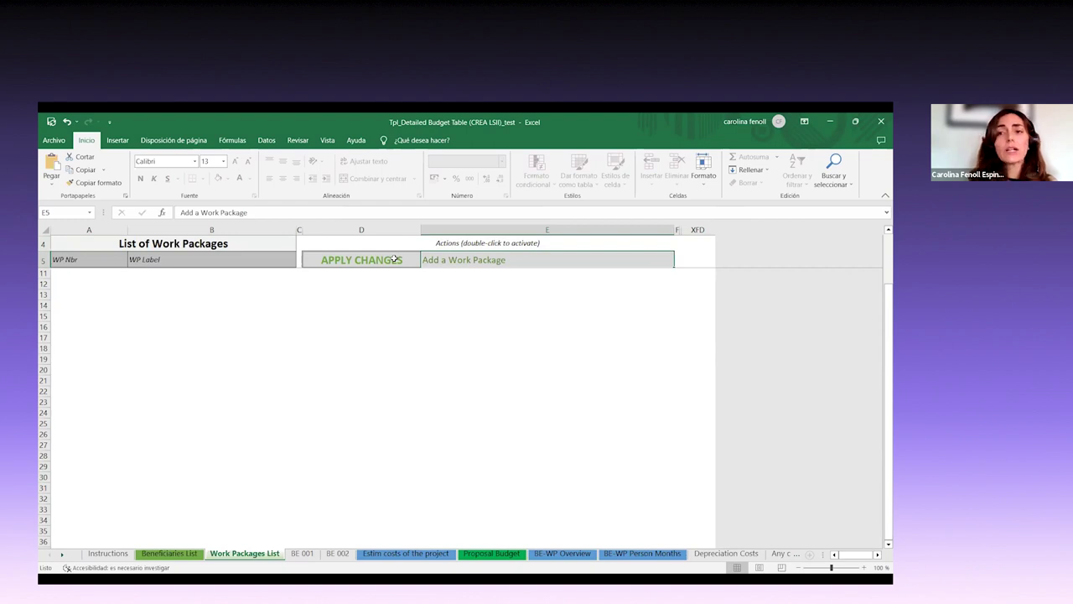
Examine the Translation work package on the BE 001 sheet through to the Publication and distribution heading
click(301, 553)
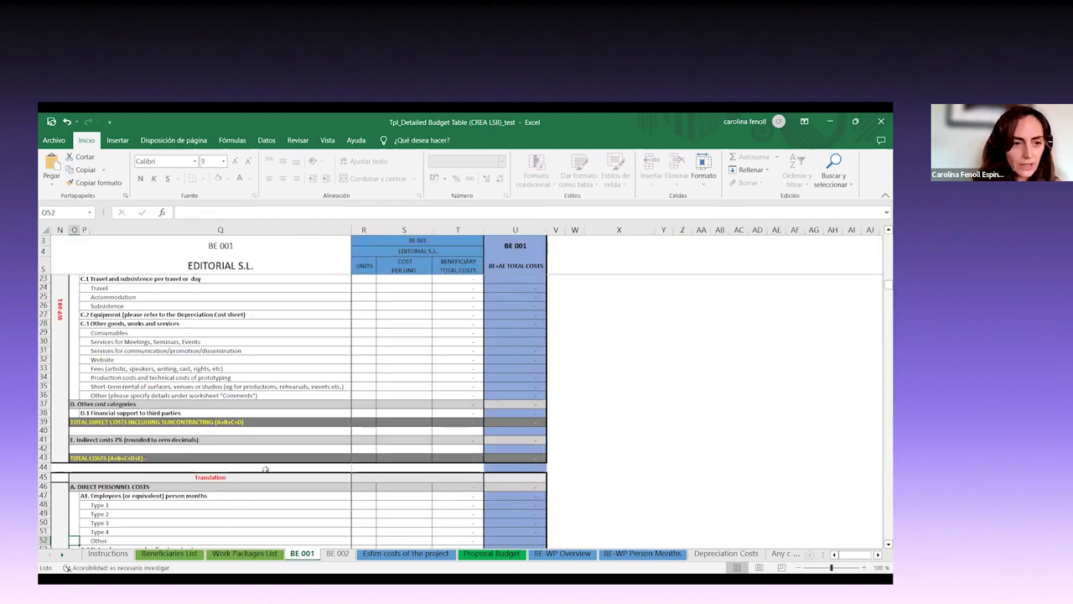
key(Down)
key(Down)
key(Down)
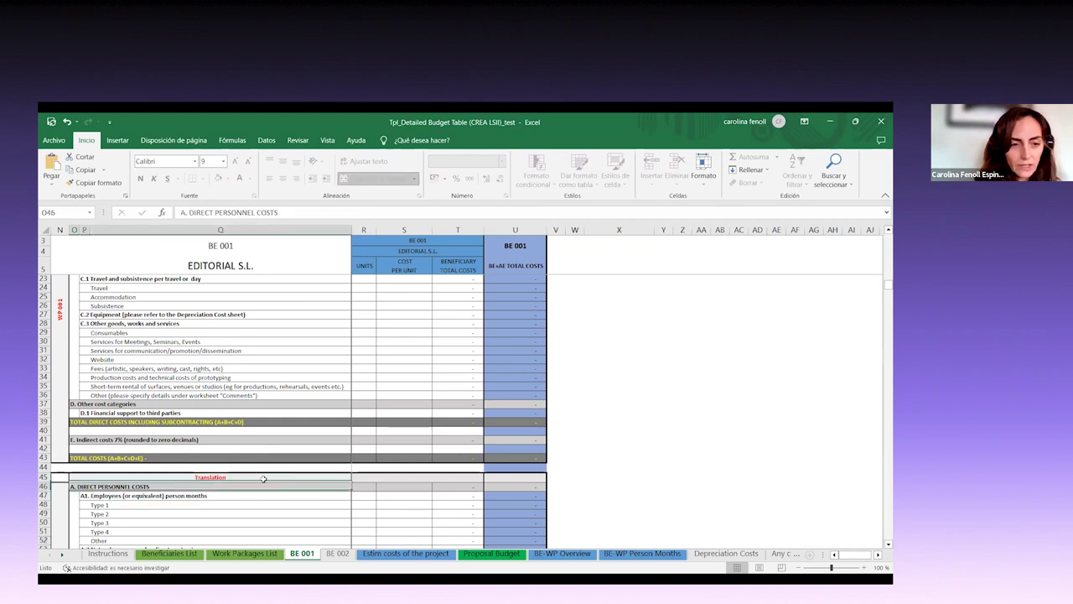
key(Down)
key(Down)
key(Down)
key(Down)
key(Down)
key(Down)
key(Down)
key(Down)
key(Down)
key(Down)
key(Down)
key(Down)
key(Down)
key(Down)
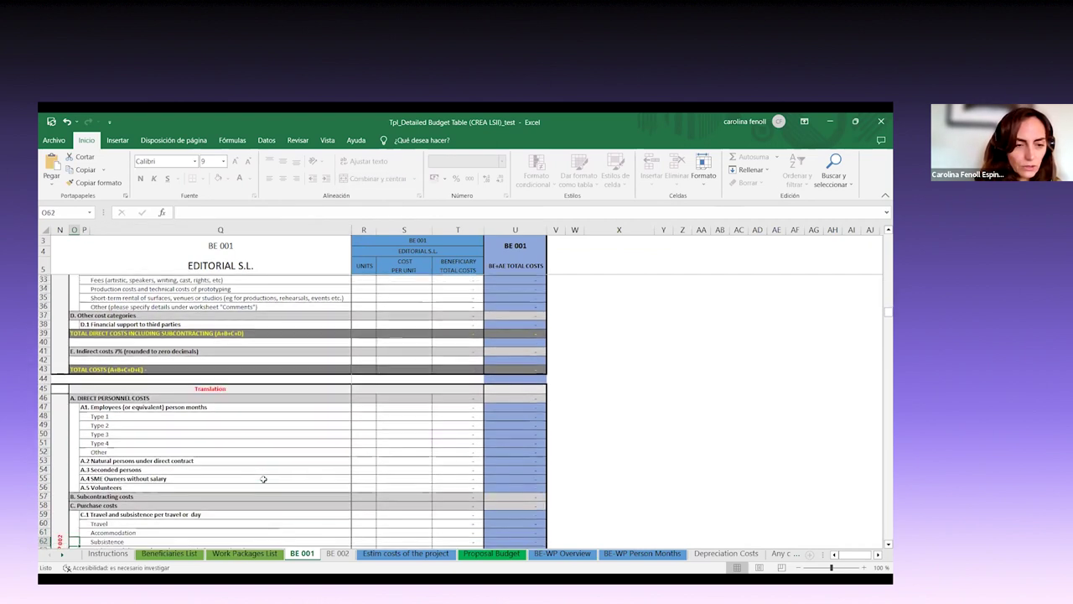
key(Down)
key(Down)
key(Down)
key(Down)
key(Down)
key(Down)
key(Down)
key(Down)
key(Down)
key(Down)
key(Down)
key(Down)
key(Down)
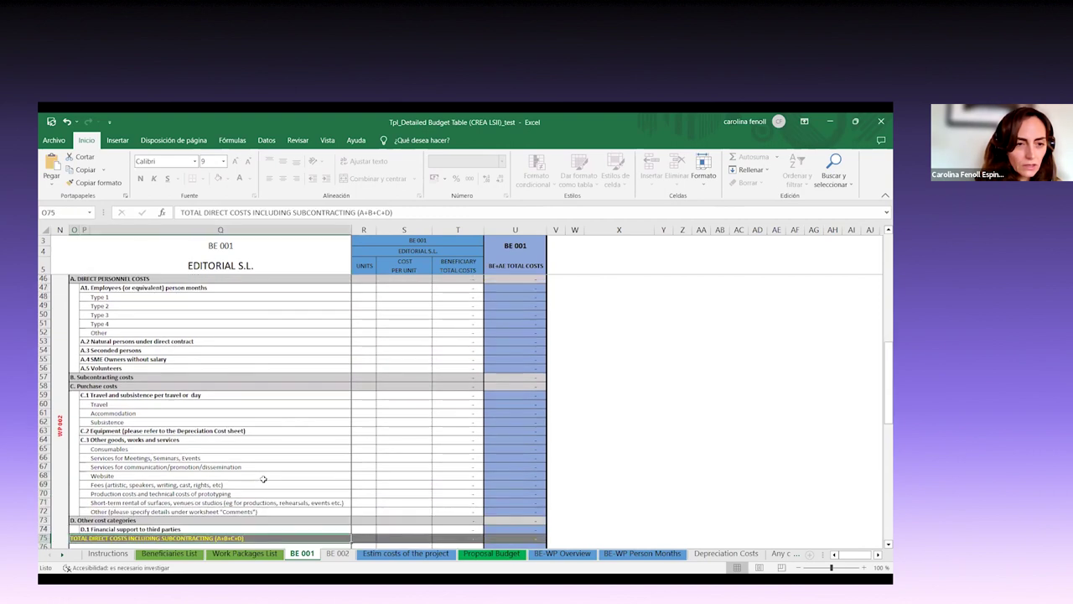
key(Down)
key(Down)
key(Down)
key(Down)
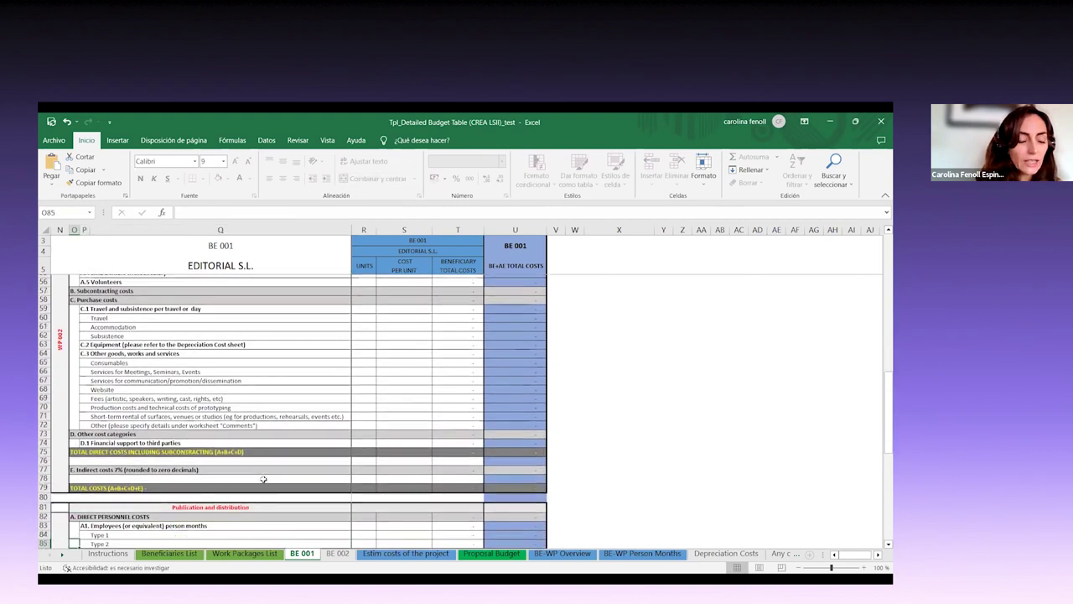
click(260, 495)
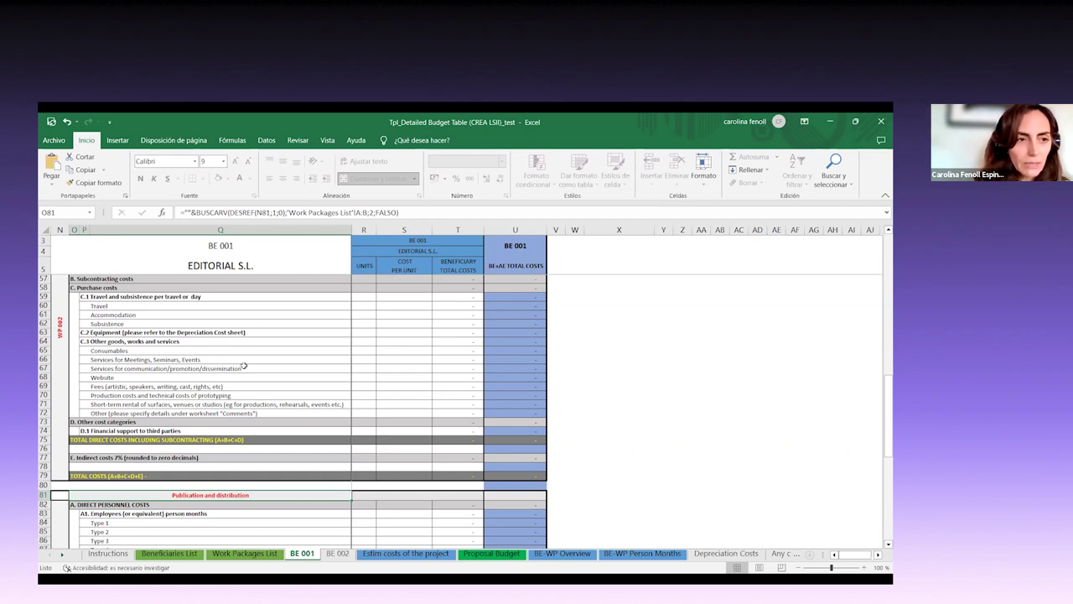
Go back to the Translation work package and examine its direct personnel categories A.1 to A.5 and the subcontracting costs row
click(225, 323)
key(Up)
key(Up)
key(Up)
key(Up)
key(Up)
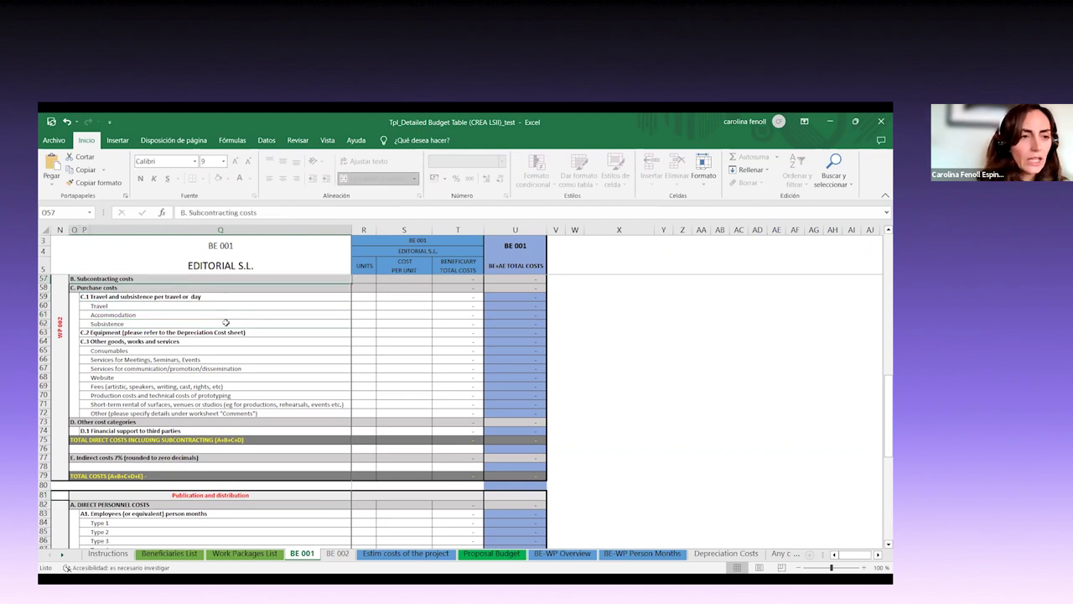
key(Up)
key(Up)
key(Up)
key(Up)
key(Up)
key(Up)
key(Up)
key(Up)
key(Up)
key(Up)
key(Up)
key(Up)
key(Up)
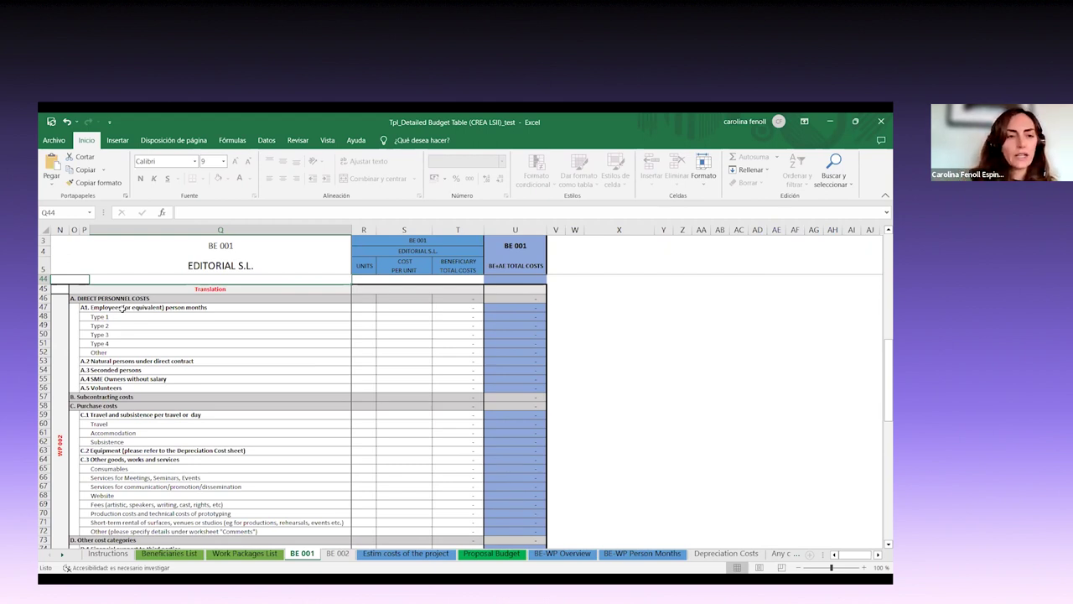
click(126, 333)
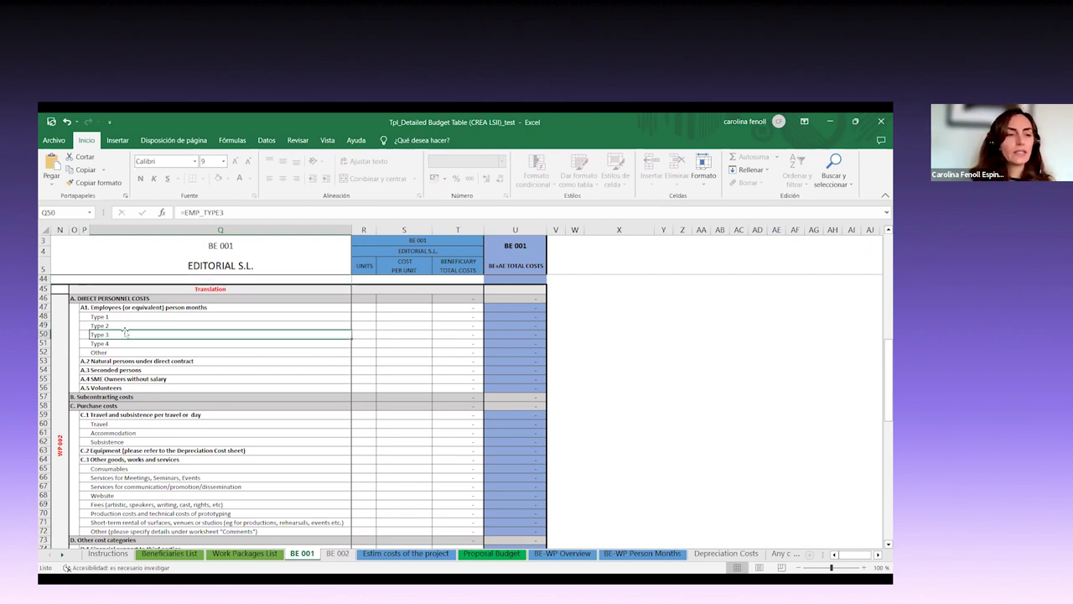
key(Down)
key(Down)
key(Down)
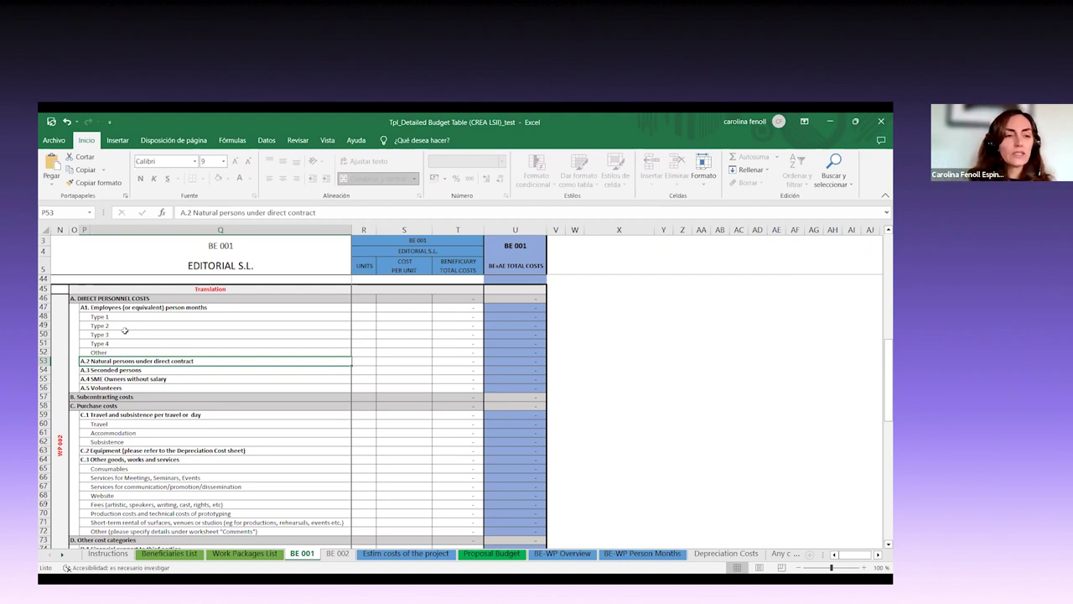
key(Down)
key(Down)
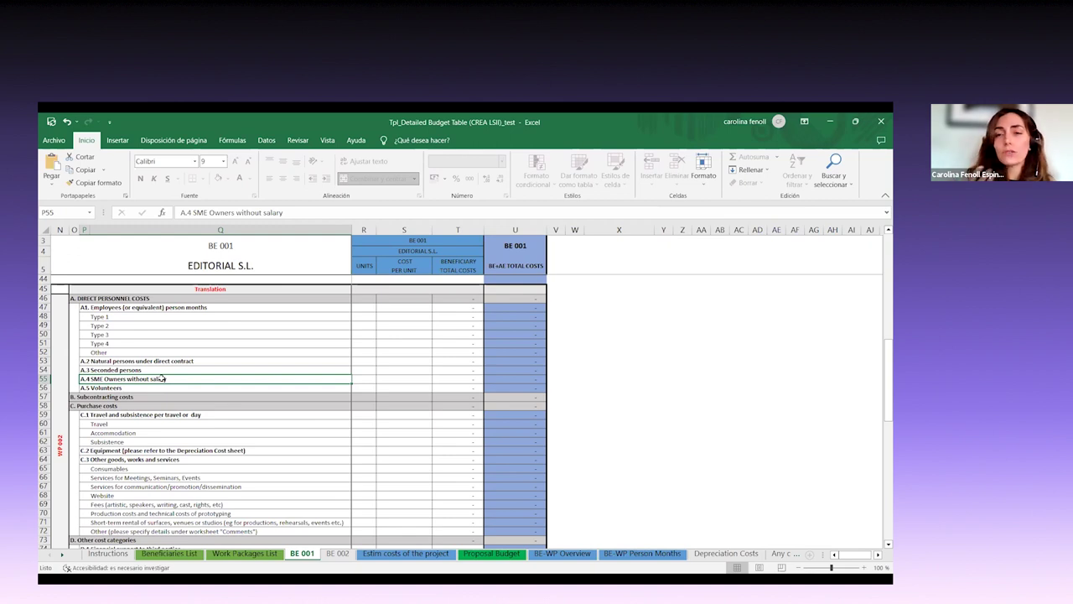
click(163, 388)
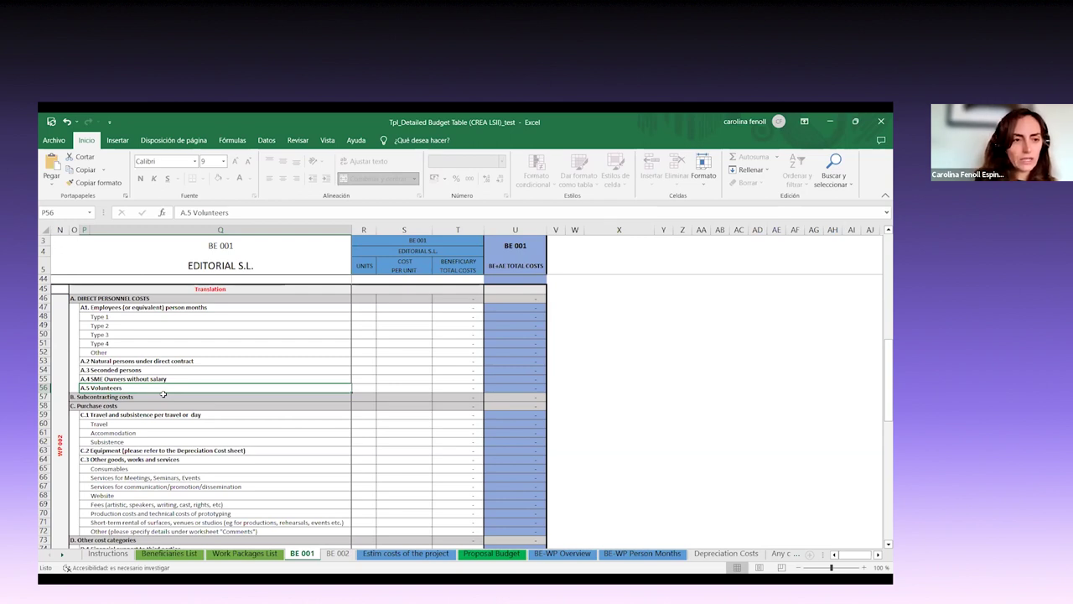
click(165, 397)
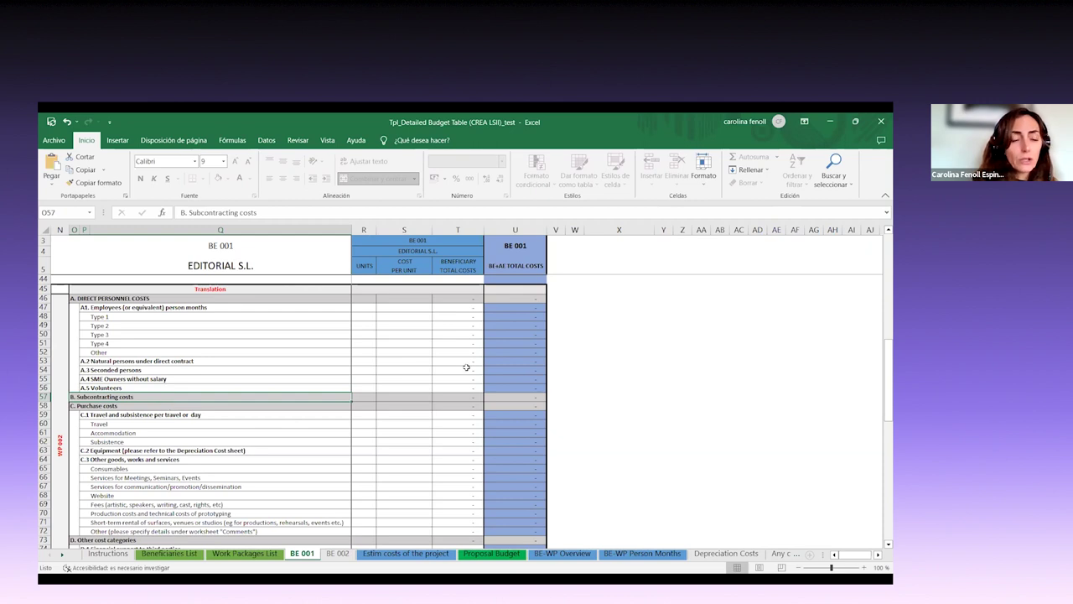
click(367, 394)
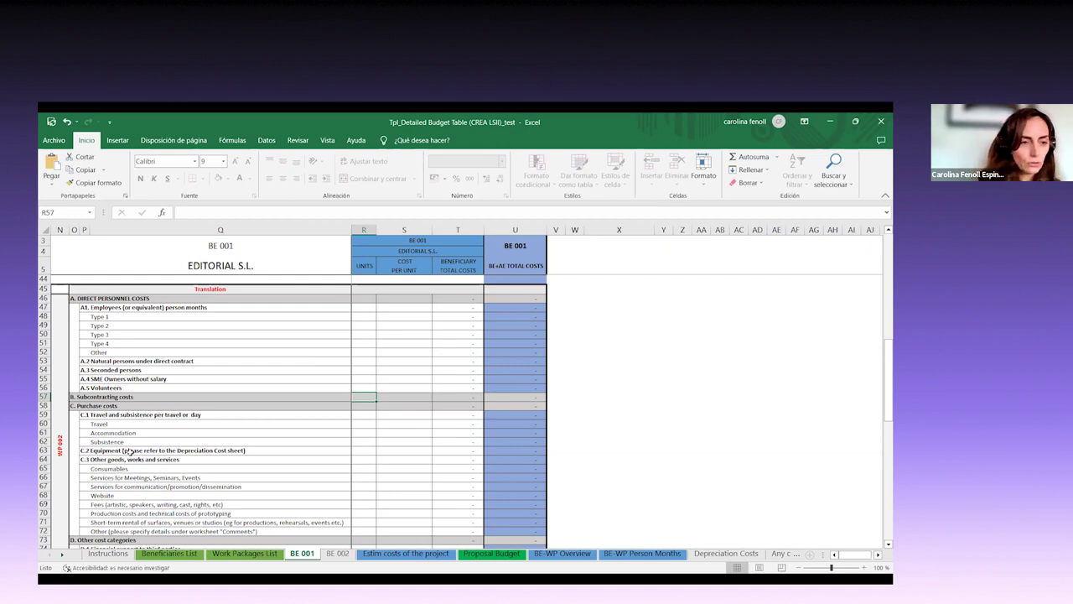
Examine the Translation work package's purchase costs: travel and subsistence, equipment, and other goods, works and services
click(169, 414)
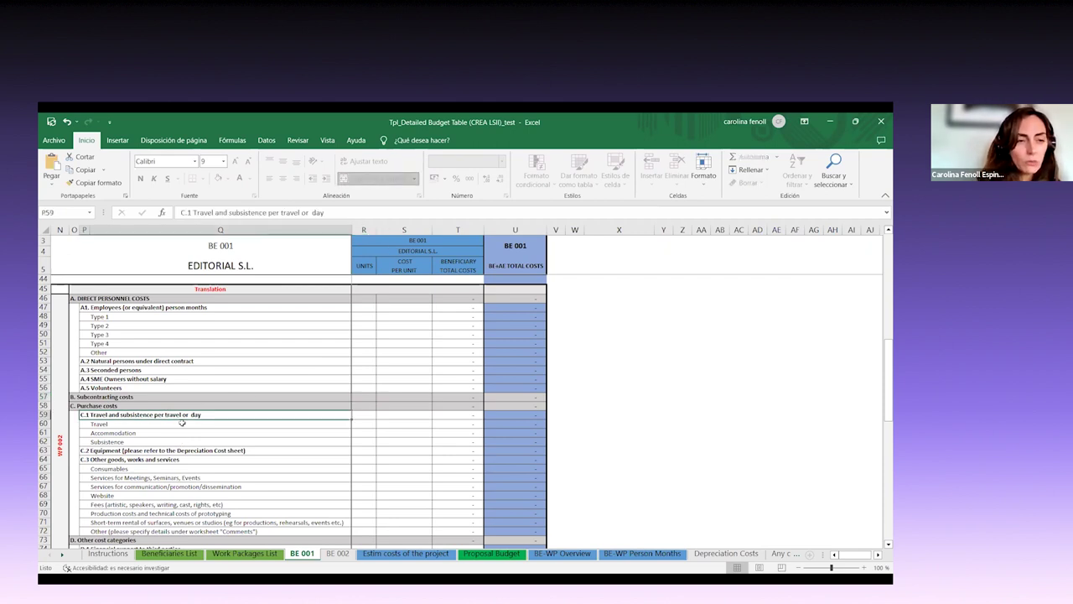
click(182, 423)
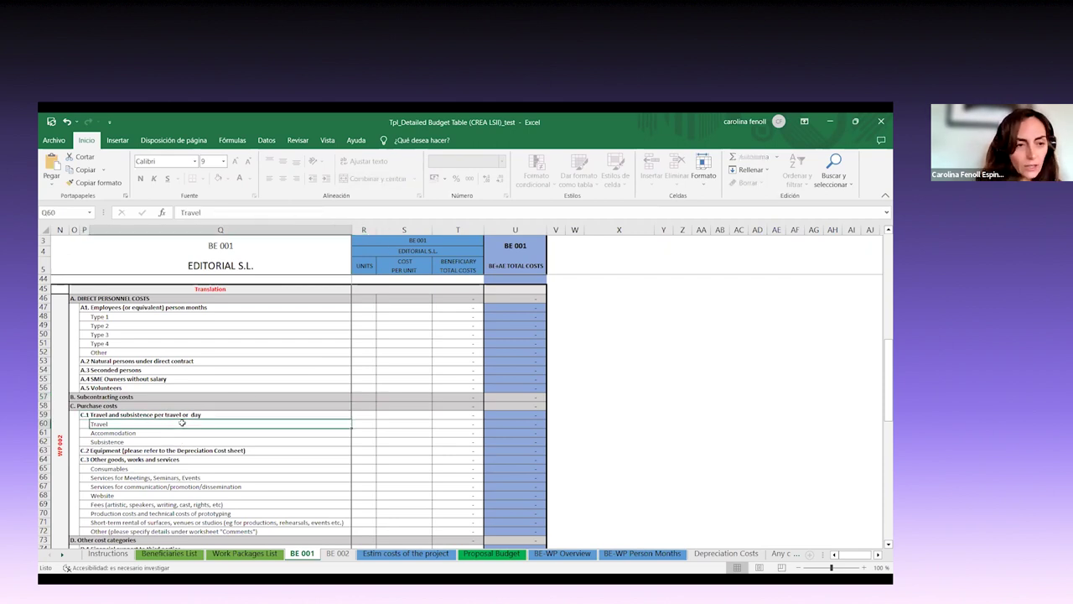
key(Tab)
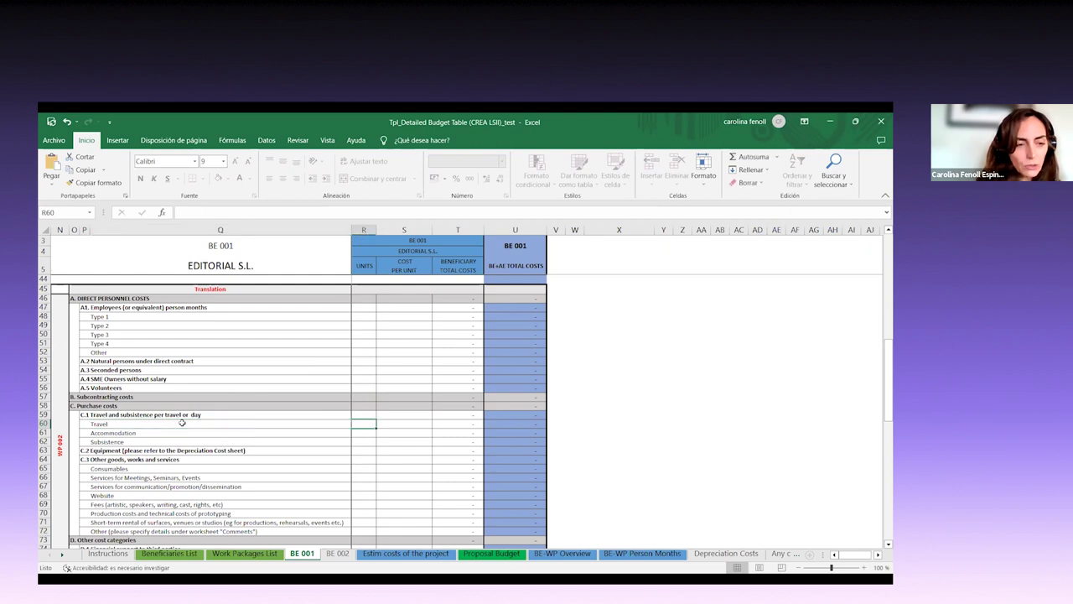
click(356, 436)
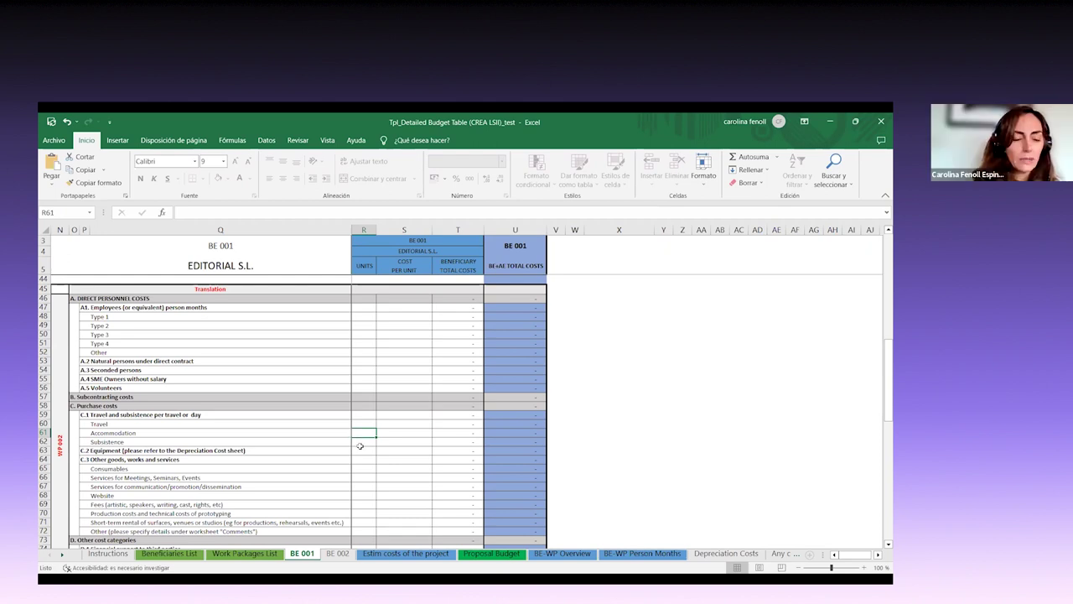
click(361, 448)
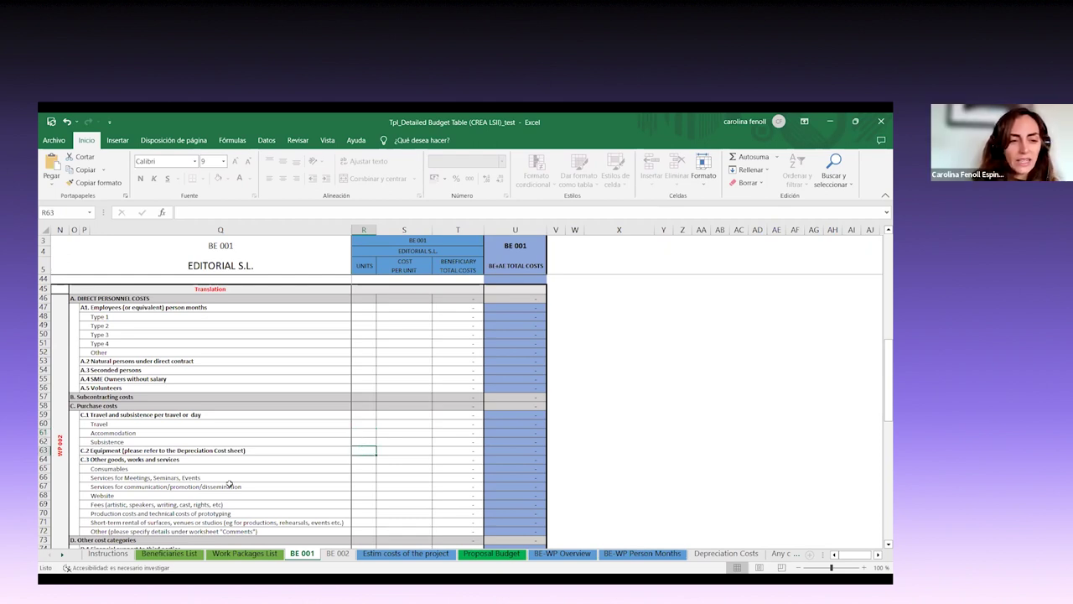
click(228, 484)
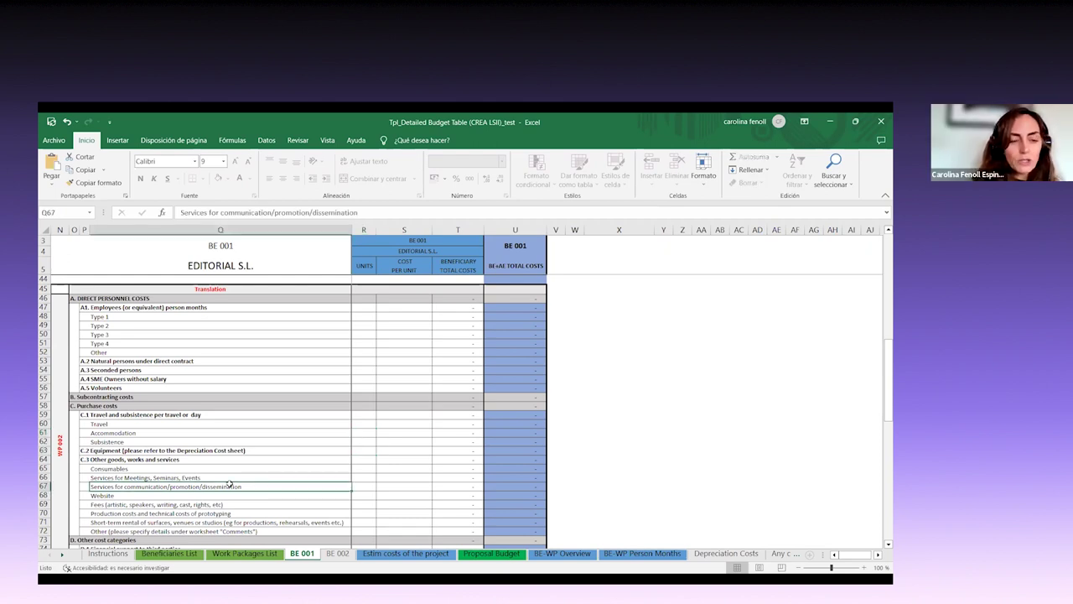
Look through the estimated project costs, proposal budget, person months, depreciation costs and comments sheets
click(406, 557)
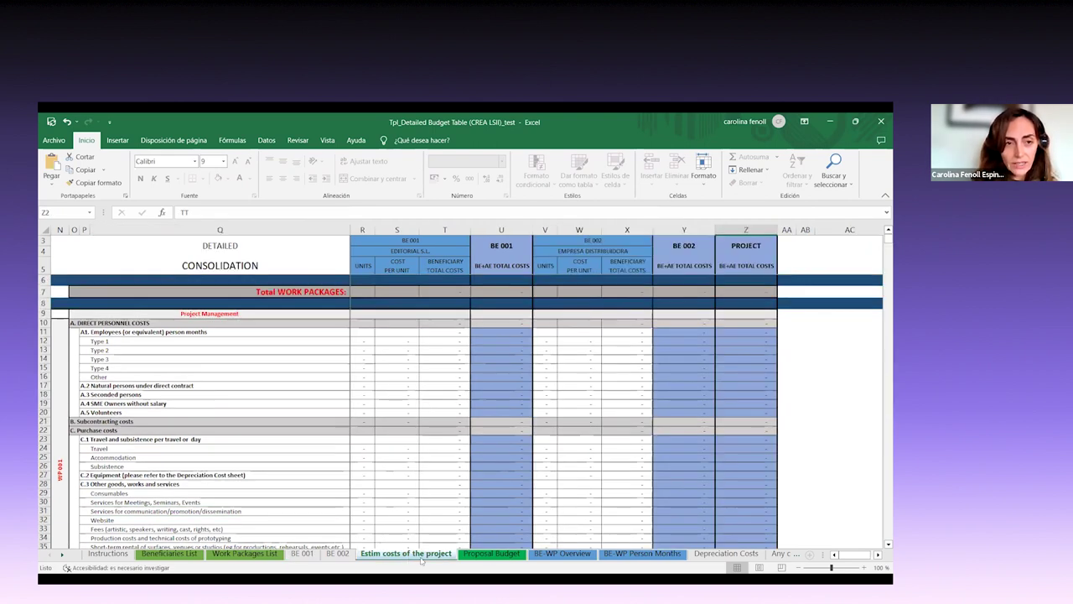
click(495, 557)
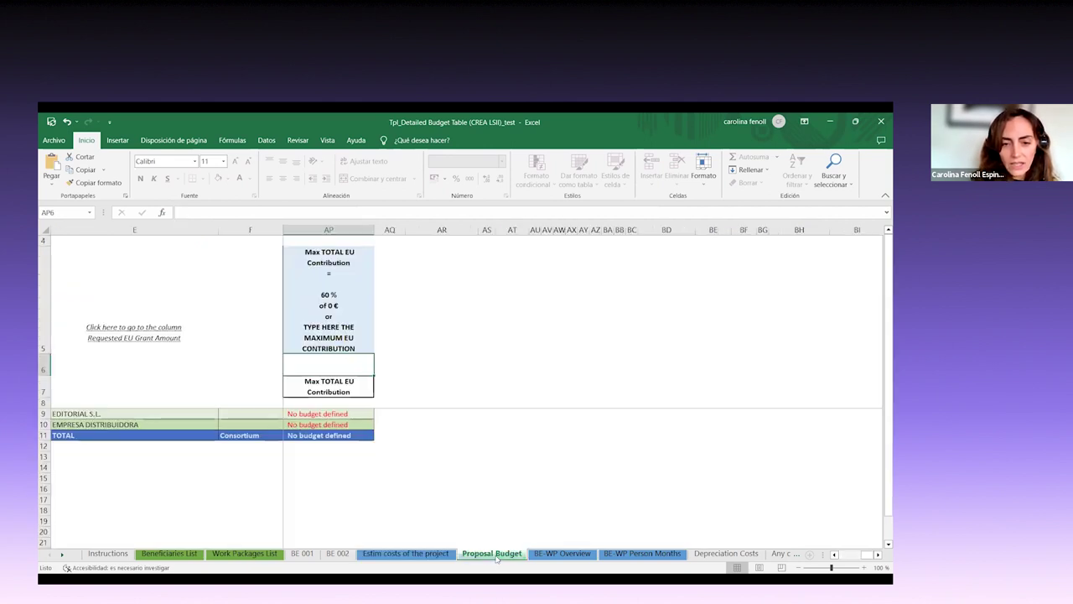
click(653, 555)
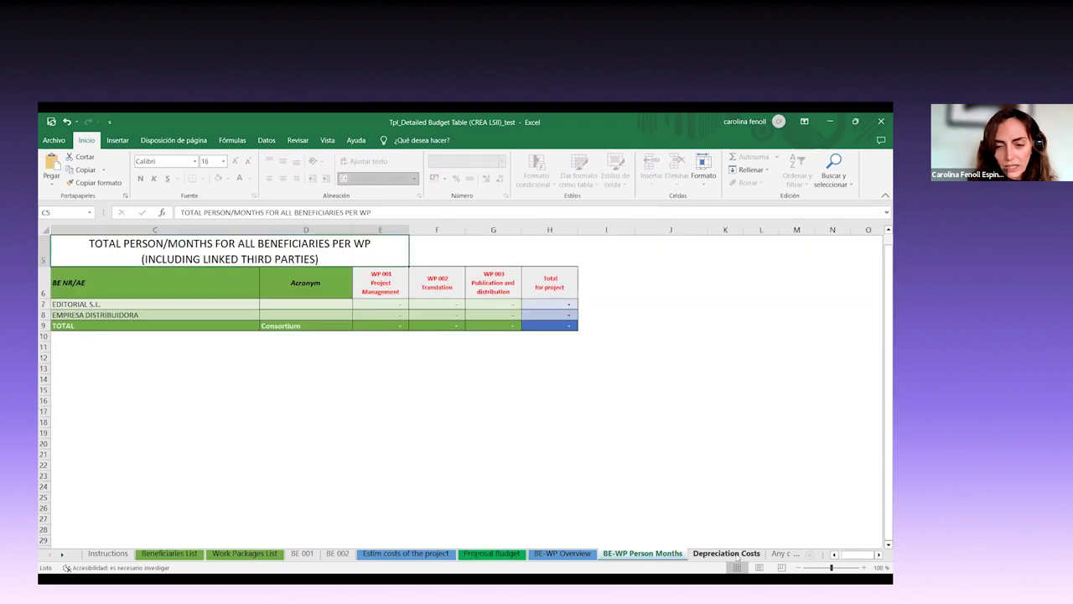
click(737, 556)
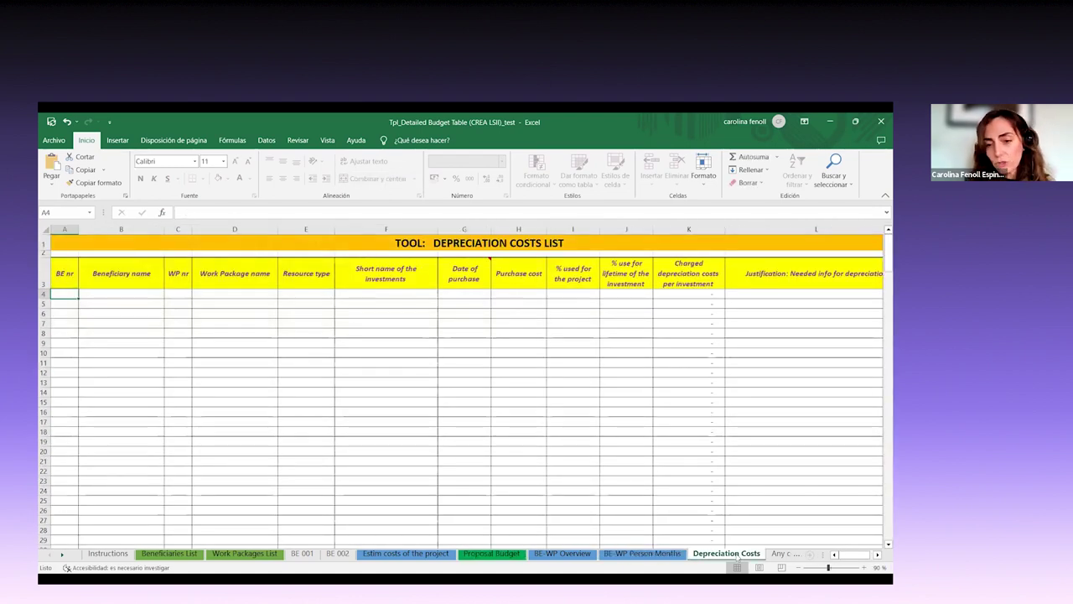
click(779, 555)
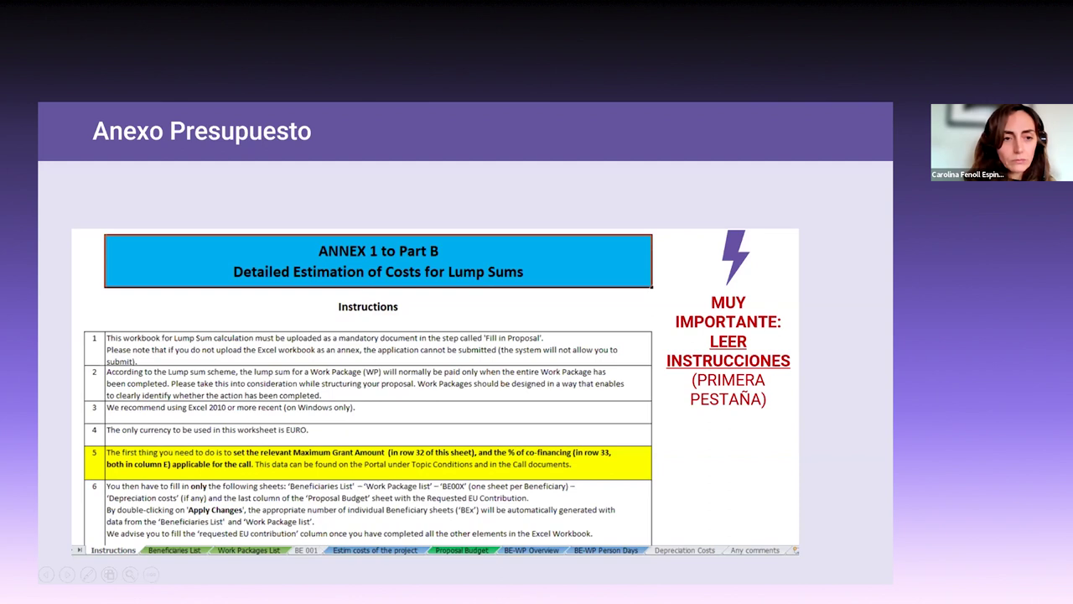
key(Right)
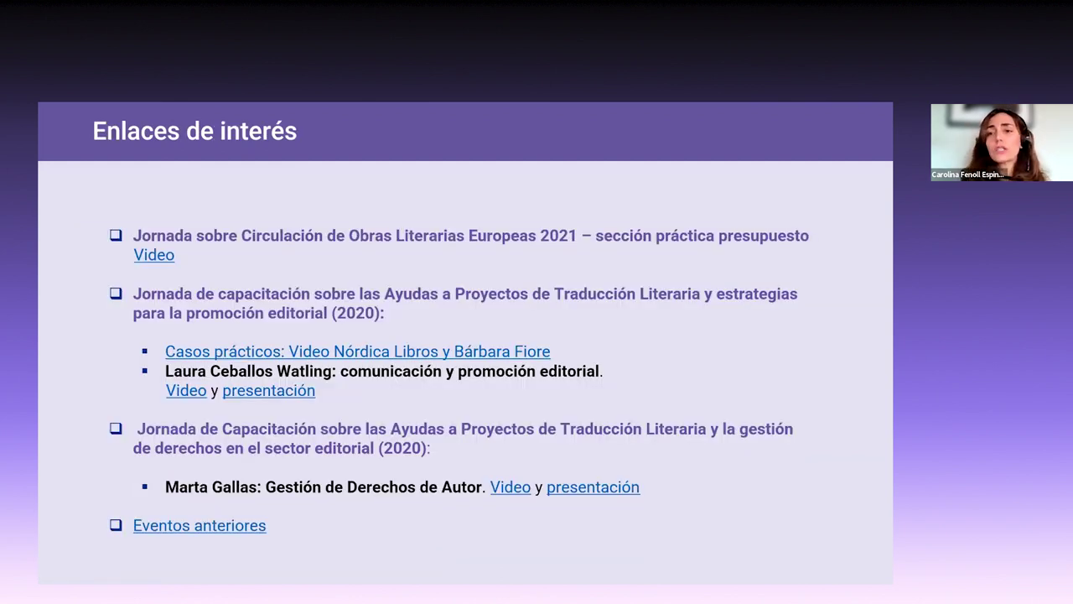